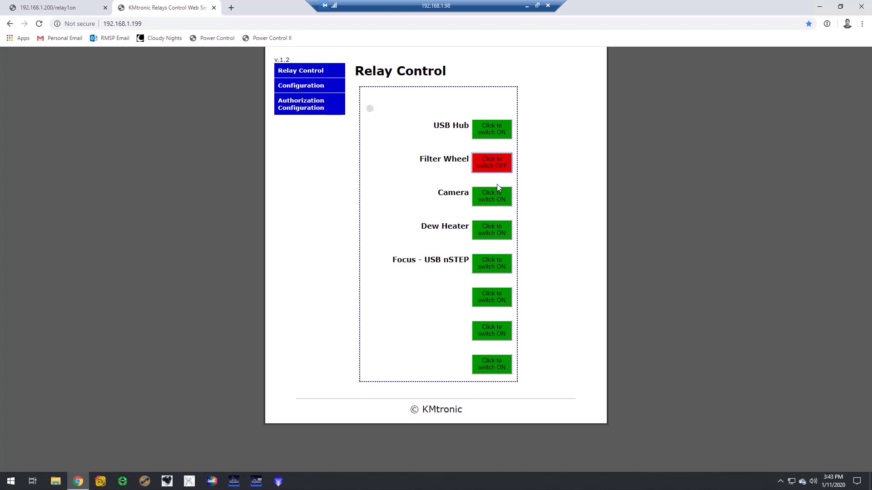
Step: Switch on the USB Hub relay, switch to Sequence Generator Pro and dismiss its update notification
click(497, 131)
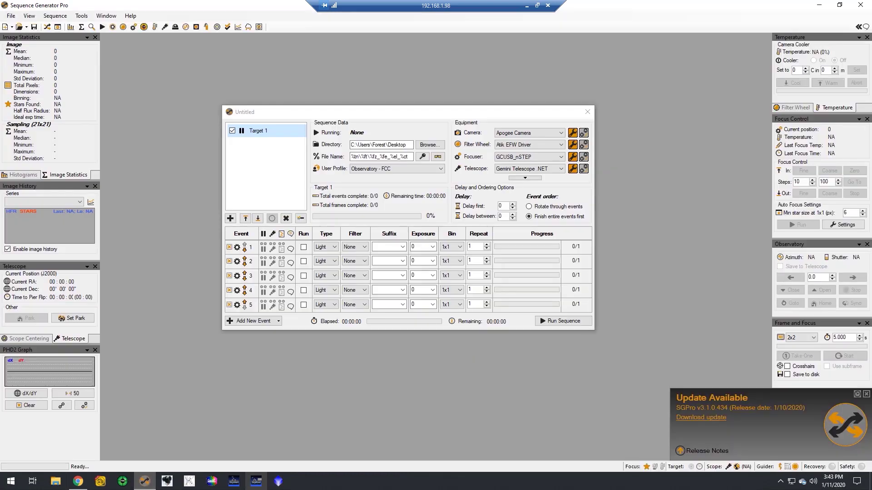
click(867, 395)
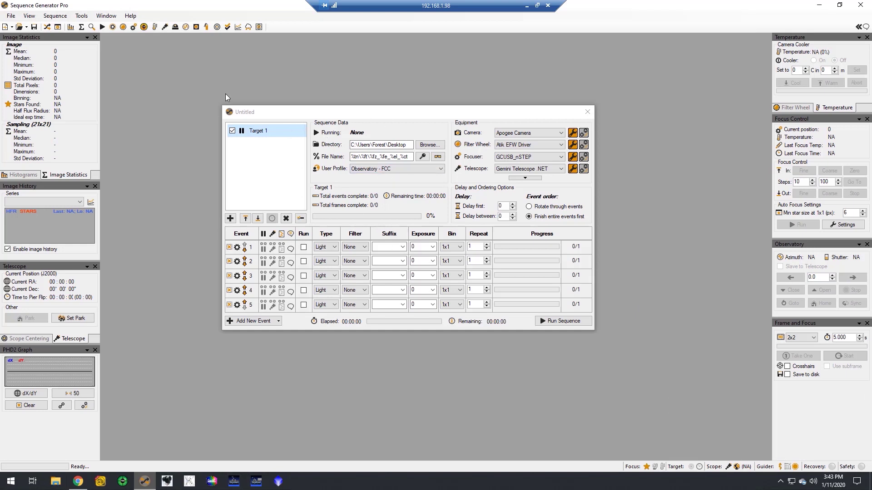
Step: Load the SV80ST-Apogee-FW3-GeminiII profile in the Equipment Profile Manager and open its filter setup
click(29, 16)
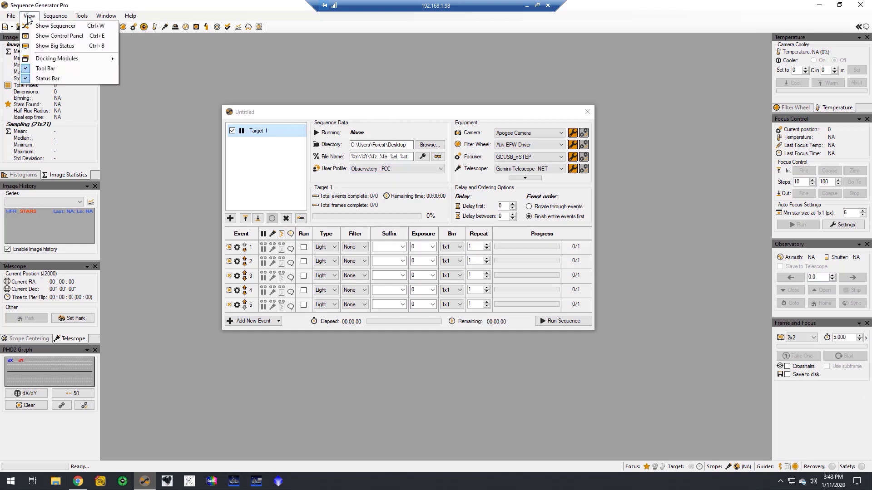
click(11, 16)
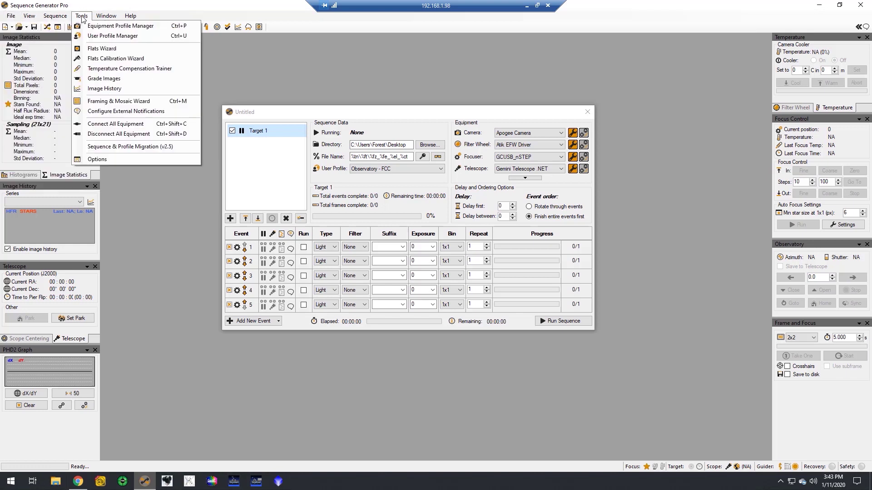
click(93, 27)
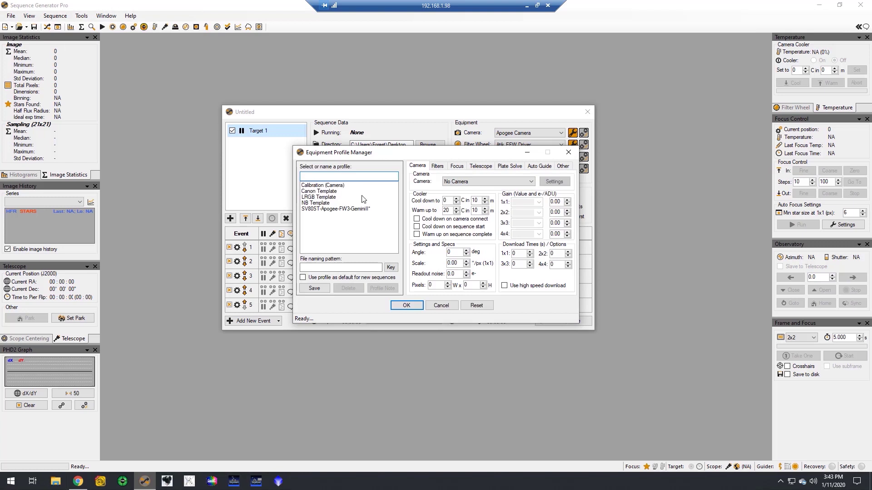
click(326, 210)
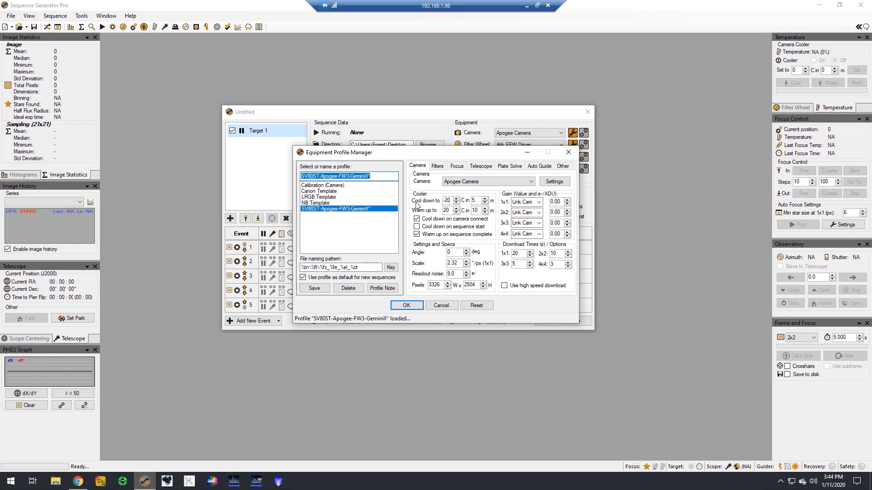
click(437, 167)
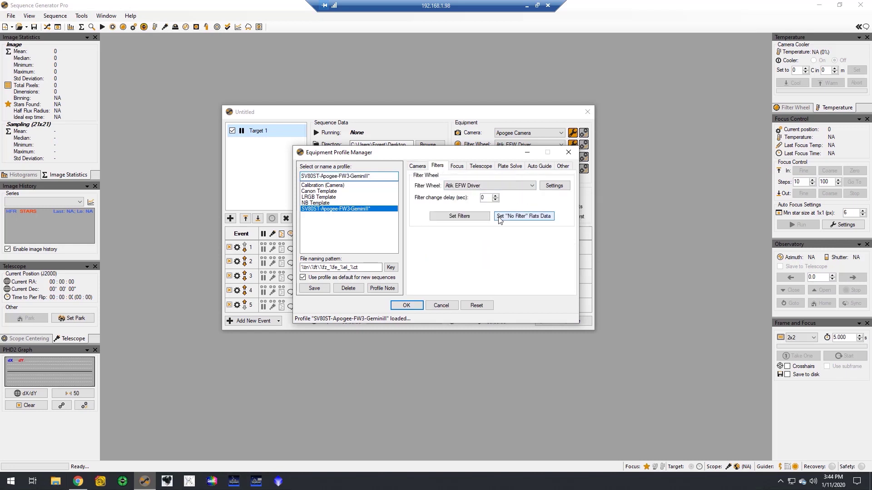
click(484, 216)
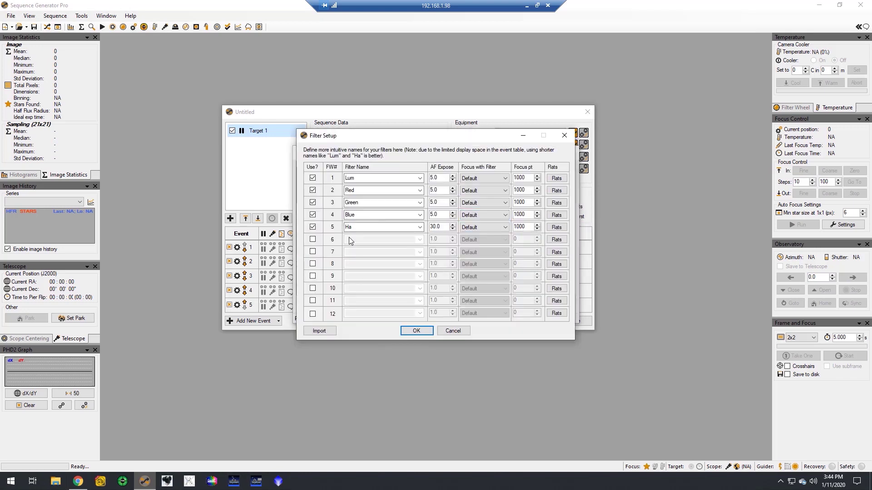
Step: Enable filter wheel slots 6 and 7 and name them SII and OIII respectively
click(313, 239)
click(313, 252)
click(419, 240)
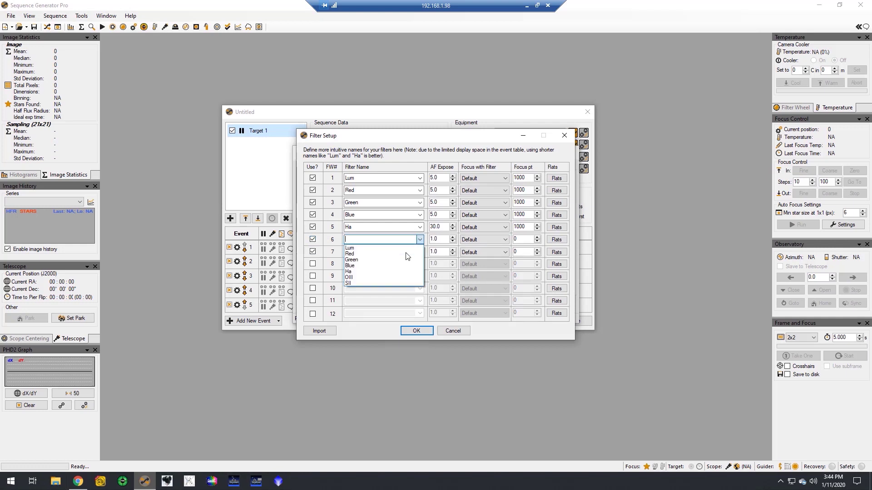
click(377, 281)
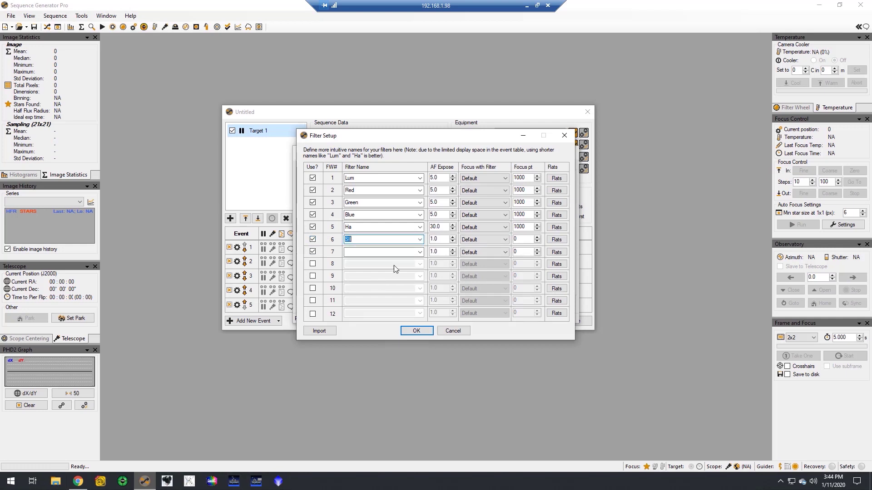
click(420, 251)
click(394, 290)
Step: Set the autofocus exposure to 30 and the focus point to 1000 for the SII and OIII filters, keeping Focus with Filter at Default
click(441, 242)
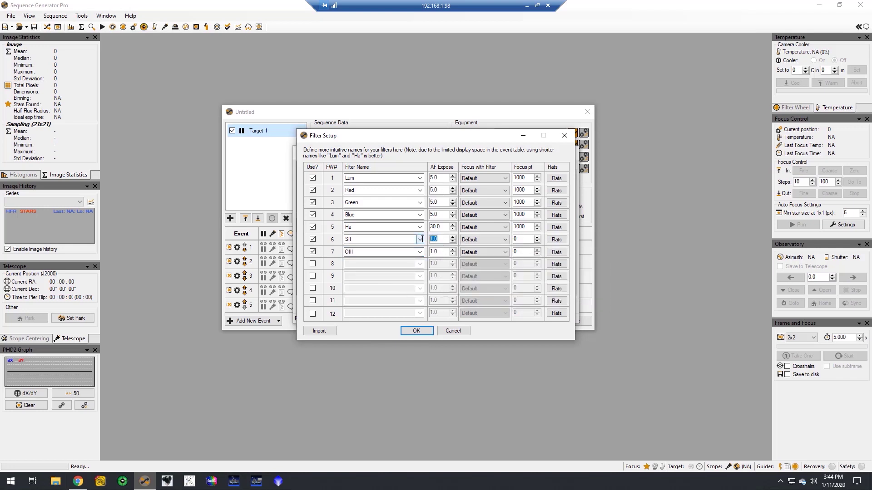
text(30)
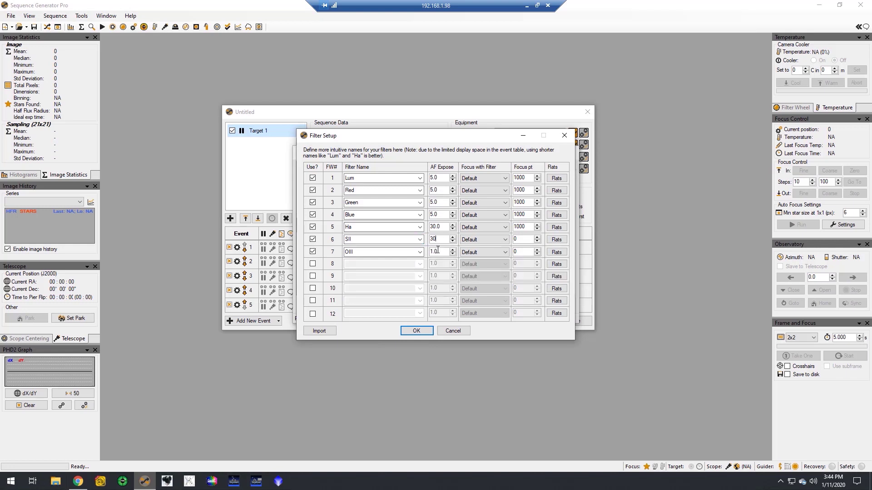
click(438, 252)
text(30)
click(441, 241)
click(522, 240)
click(480, 253)
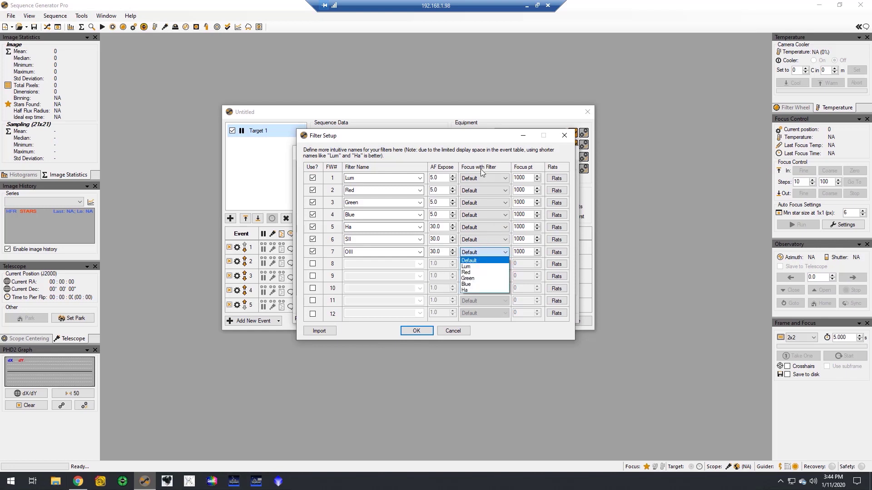
click(374, 264)
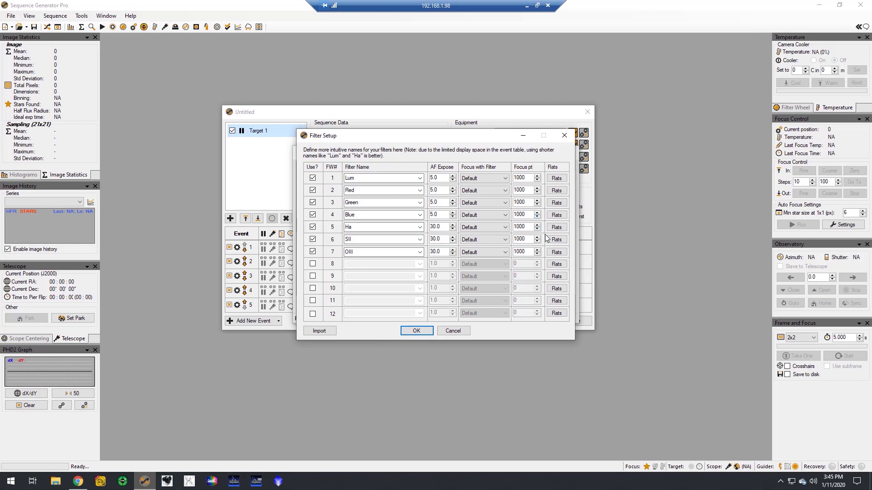
Step: Accept the filter setup and save the changes to the equipment profile, closing the Equipment Profile Manager
click(423, 330)
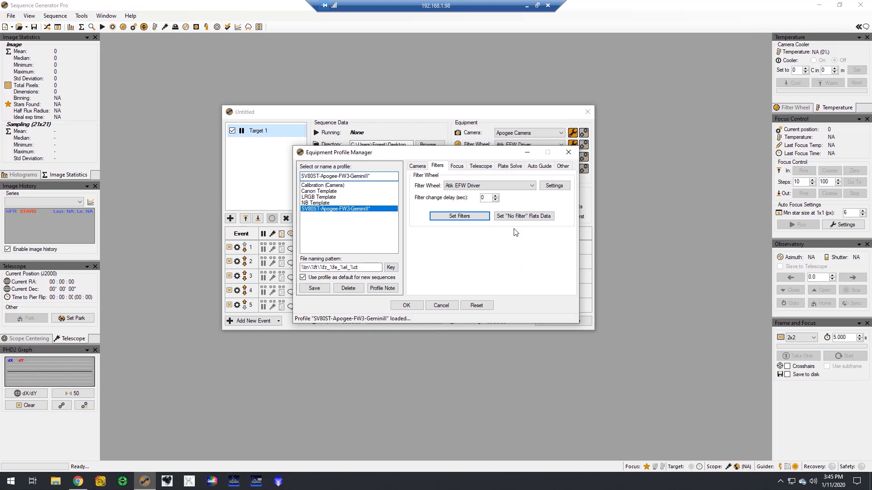
click(408, 305)
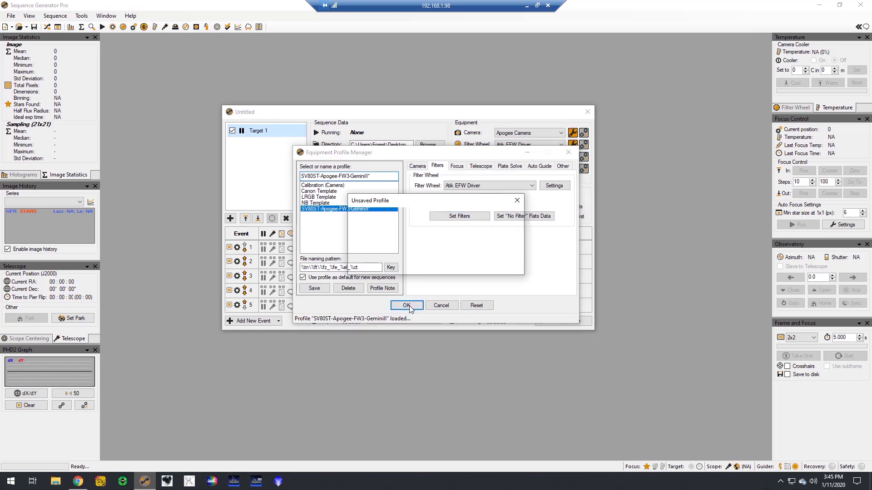
click(416, 253)
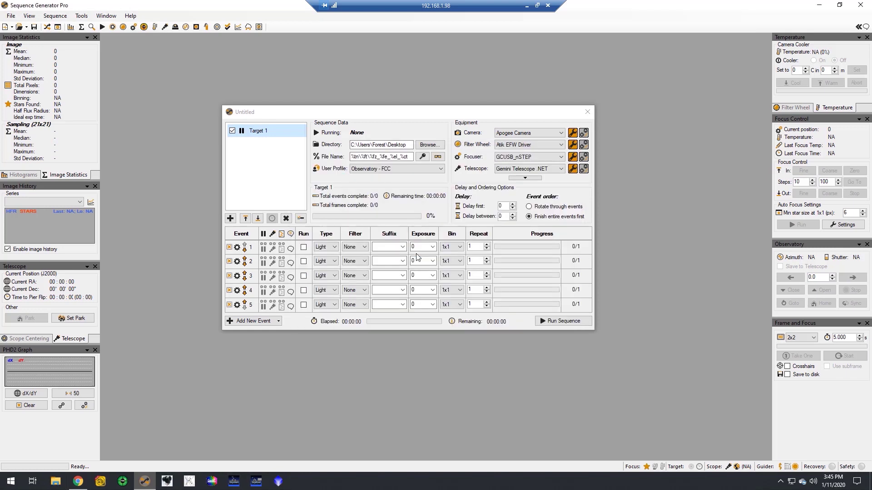
Step: Examine the profile, filter and target ADU options in the Flats Calibration Wizard, leaving it without running a calibration
click(56, 16)
click(82, 16)
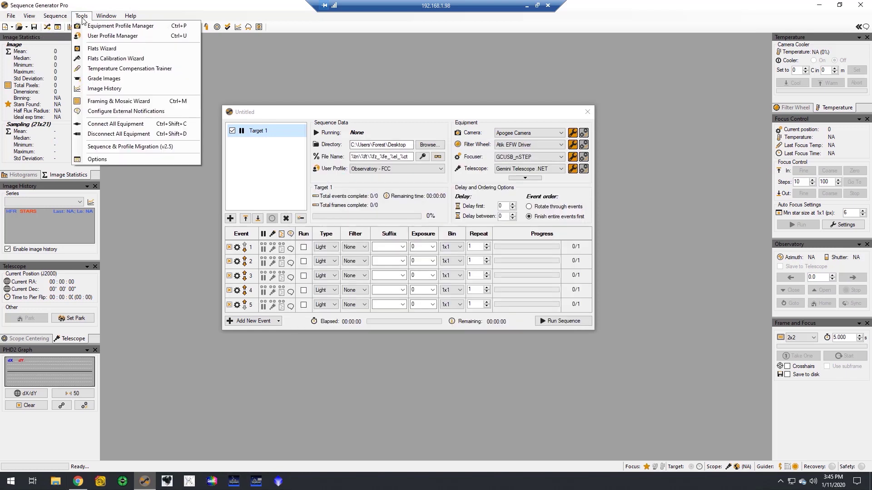
click(110, 59)
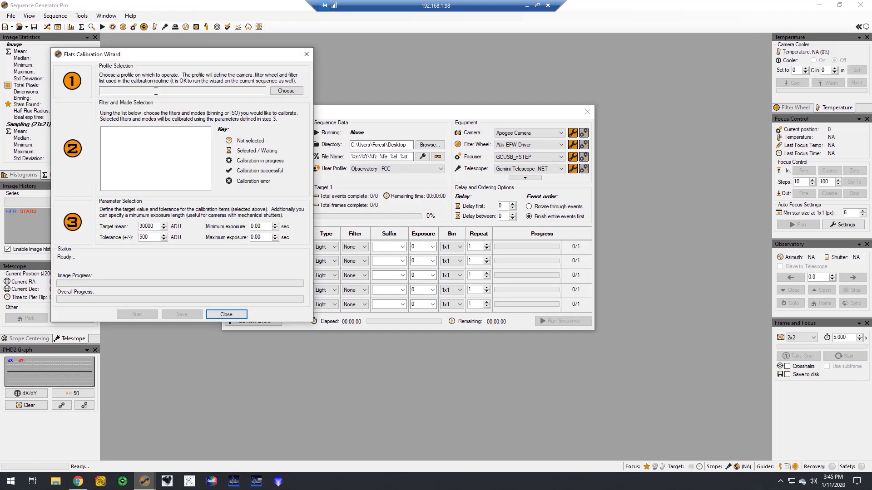
click(301, 58)
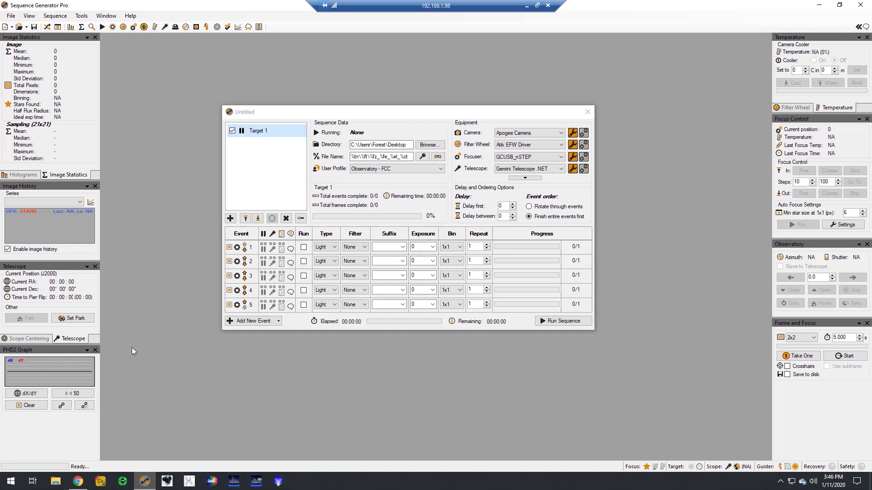
Step: Close Sequence Generator Pro and switch off the Filter Wheel and USB Hub relays on the Relay Control page
click(861, 5)
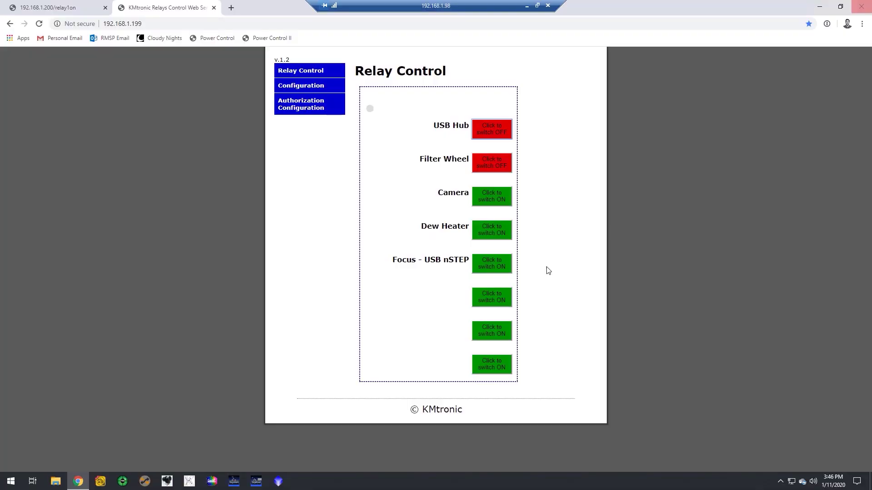
click(483, 169)
click(492, 129)
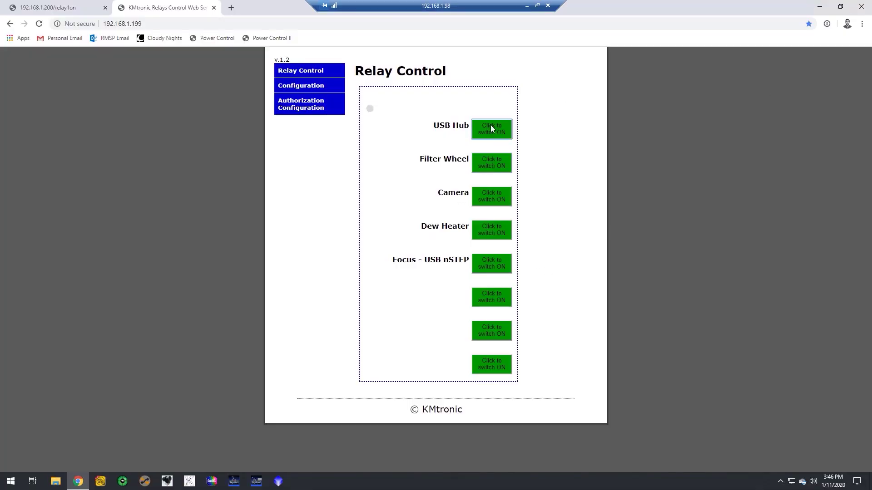
Step: Switch off the Switch Relay on the Arduino Web Server page and close the browser
click(69, 7)
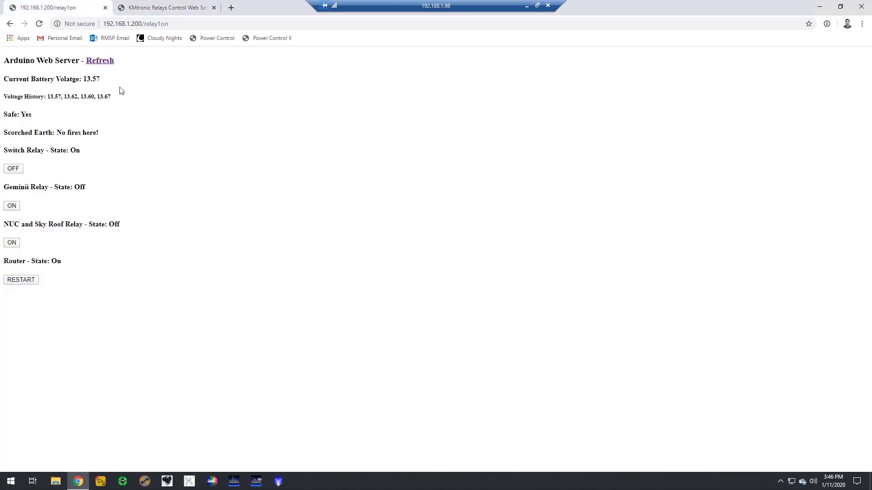
click(16, 172)
click(861, 6)
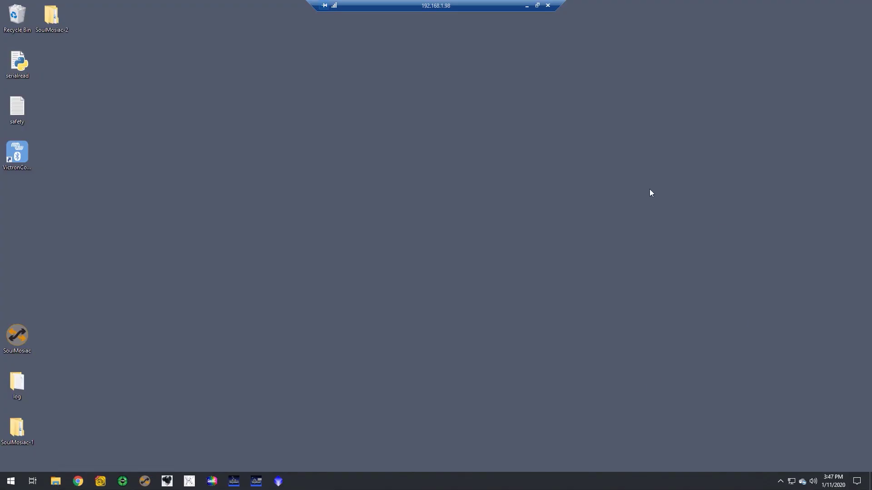